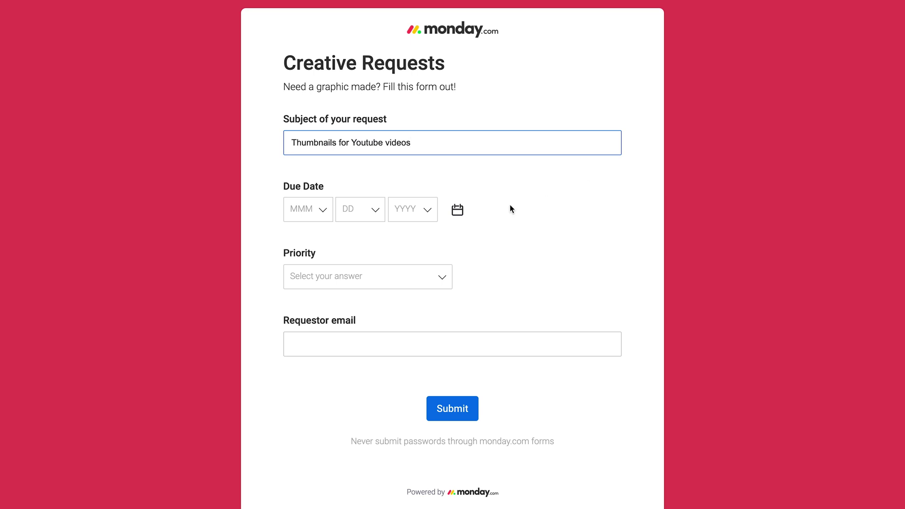
Step: Submit the request due Oct 30 2021 at High priority, with the requestor's email
click(457, 210)
click(433, 402)
click(429, 287)
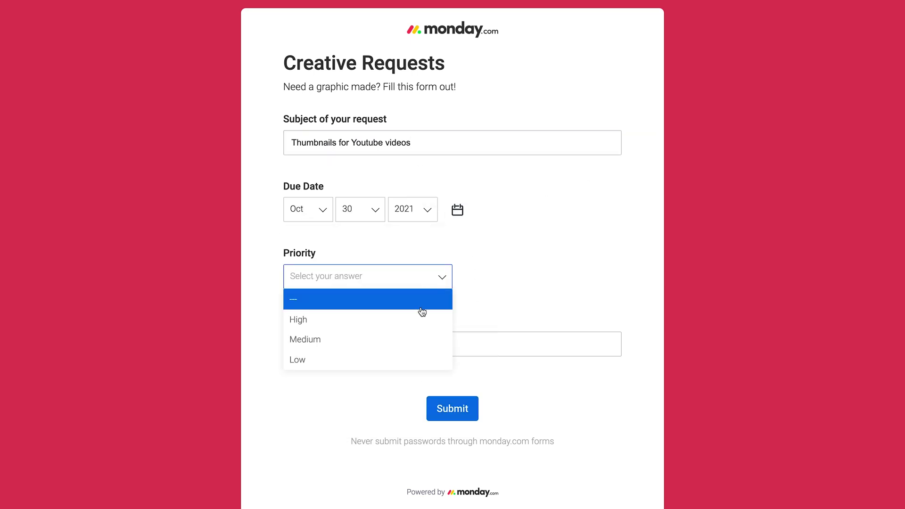
click(421, 315)
click(403, 342)
click(442, 408)
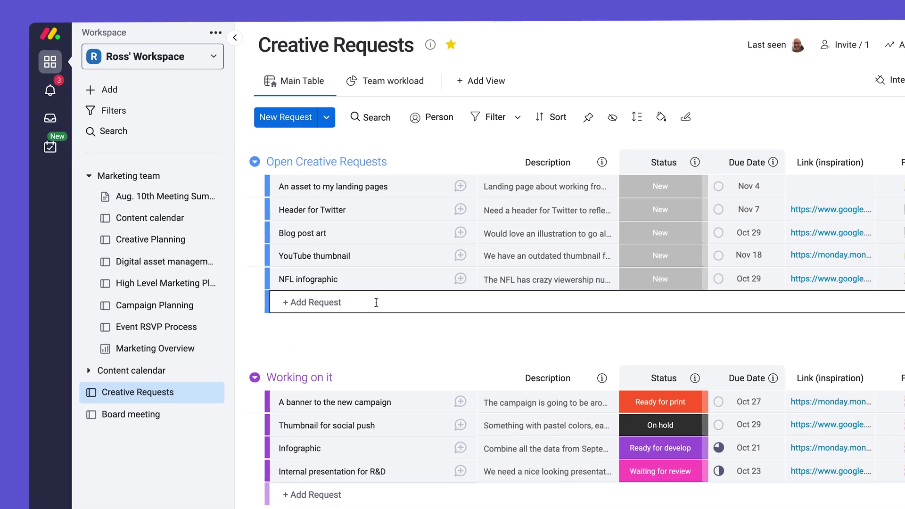
Step: Add the request 'data entry = no fun' to the open requests group
click(322, 223)
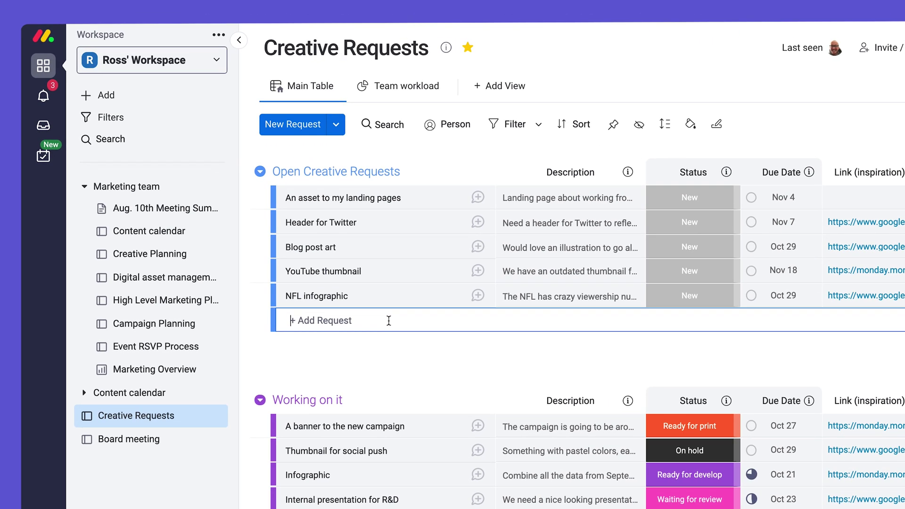
text(data entry = no fun)
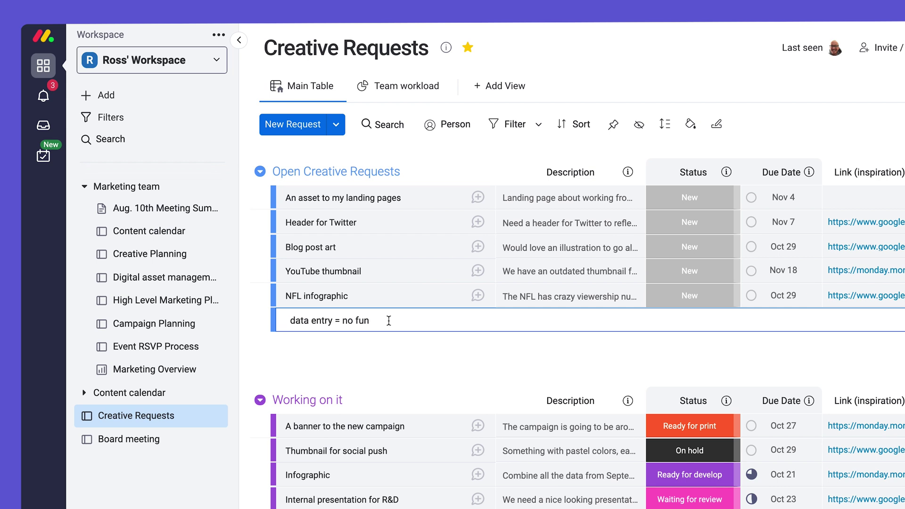
click(518, 87)
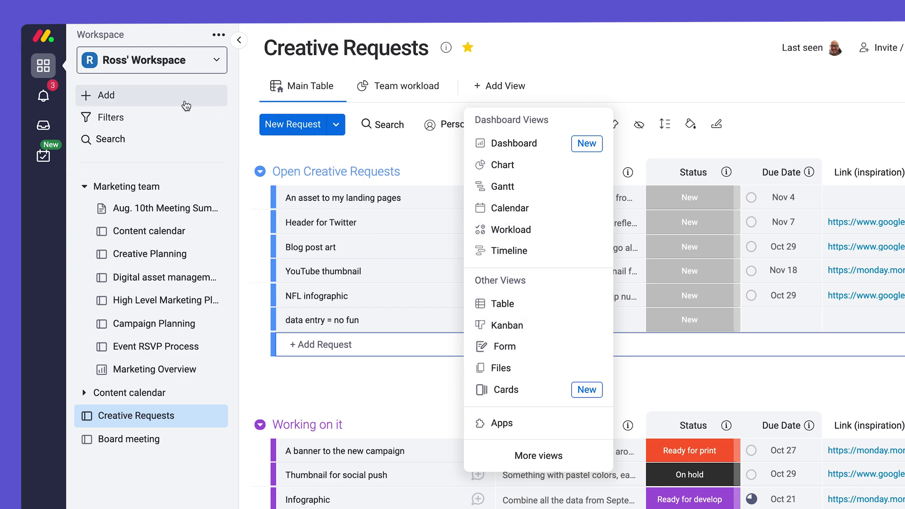
Step: Create a new blank form in the workspace
click(184, 103)
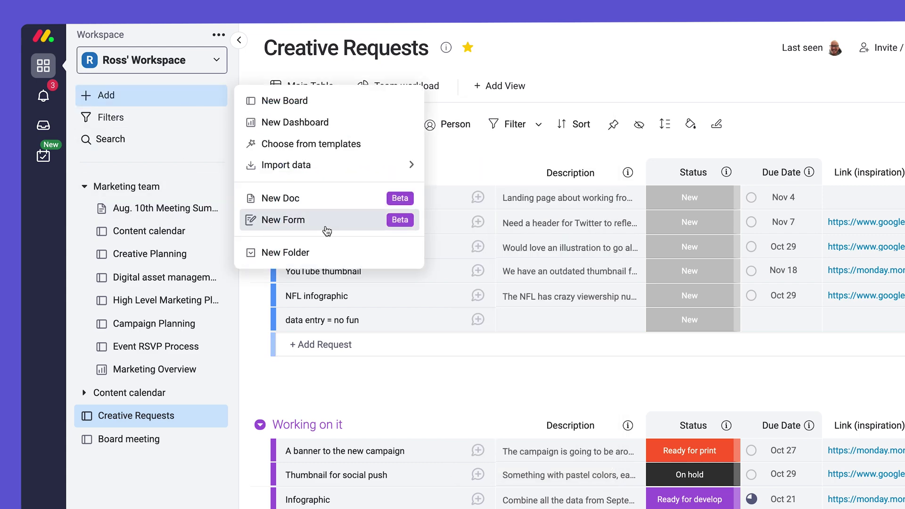
click(326, 231)
click(226, 116)
Step: Give the form a red background, the account logo and the title 'Creative Request Form'
click(301, 116)
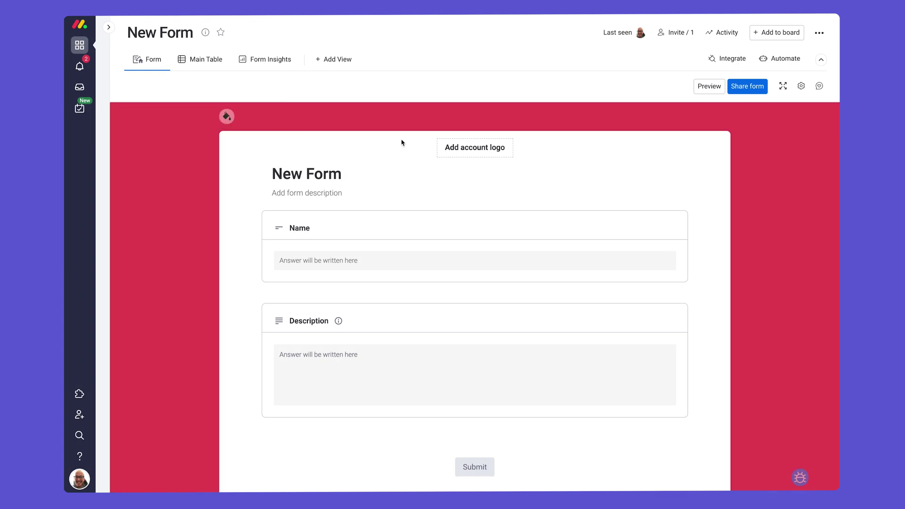
click(474, 147)
click(306, 174)
text(Creative Request Form)
Step: Rename the Name question to 'Subject of your request'
click(327, 228)
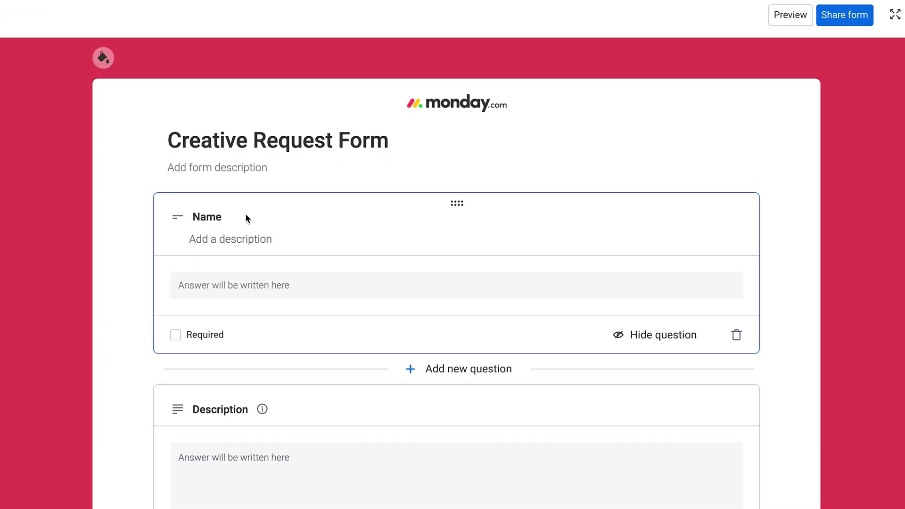
click(245, 218)
text(Subject of your request)
Step: Give the Description question the hint 'Please be detailed!' and make it required
scroll(332, 336, down, 2)
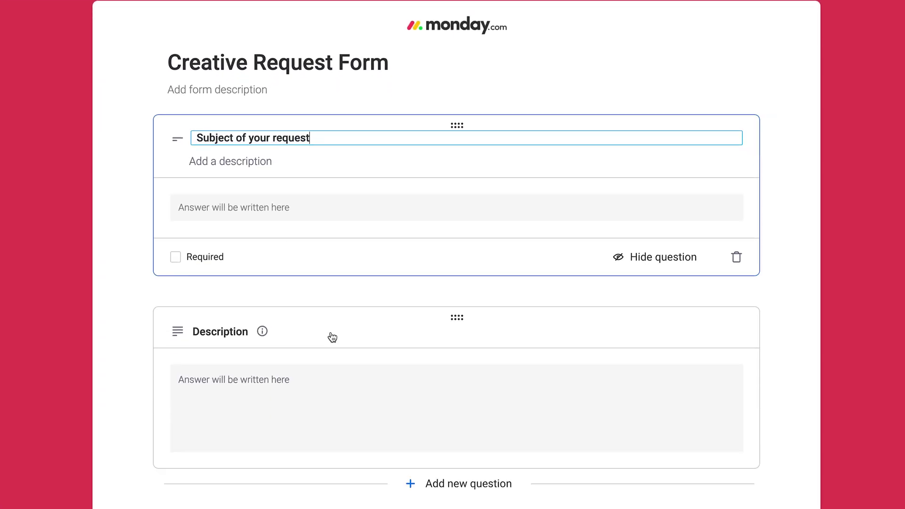
click(332, 337)
click(240, 276)
text(Please be detailed!)
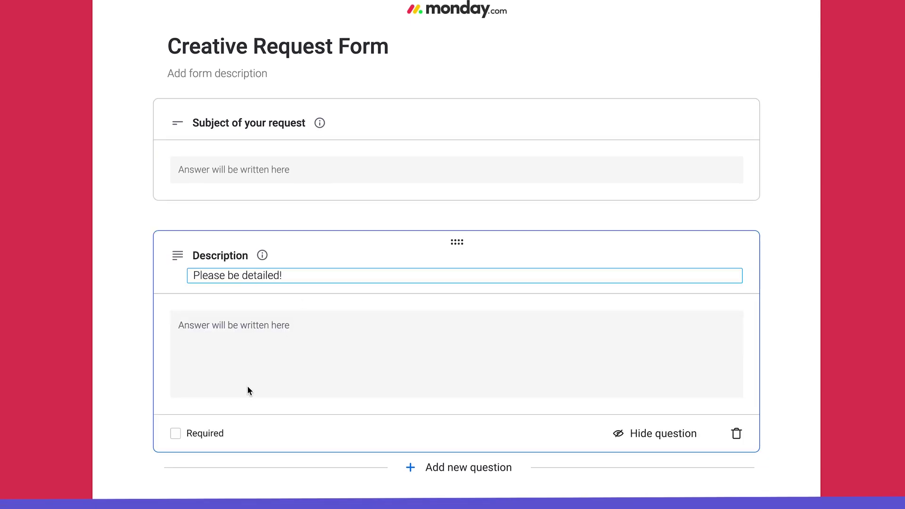
click(175, 433)
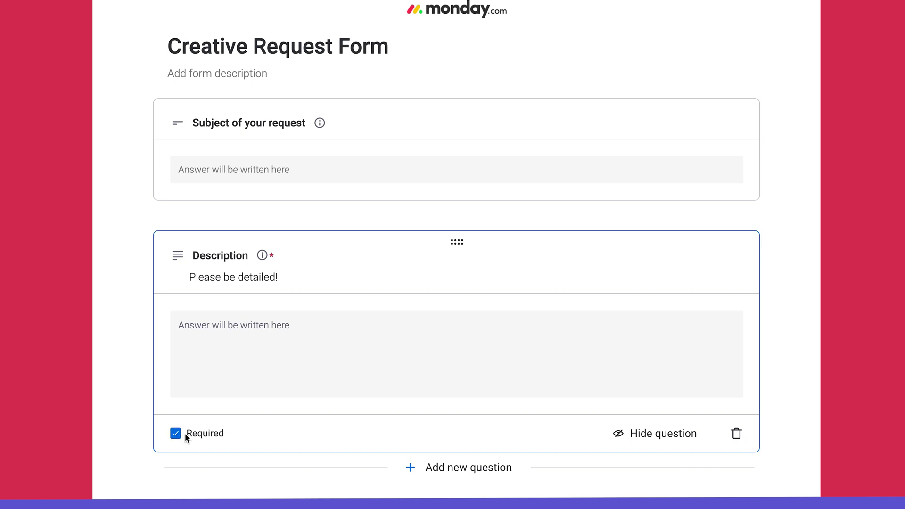
click(616, 441)
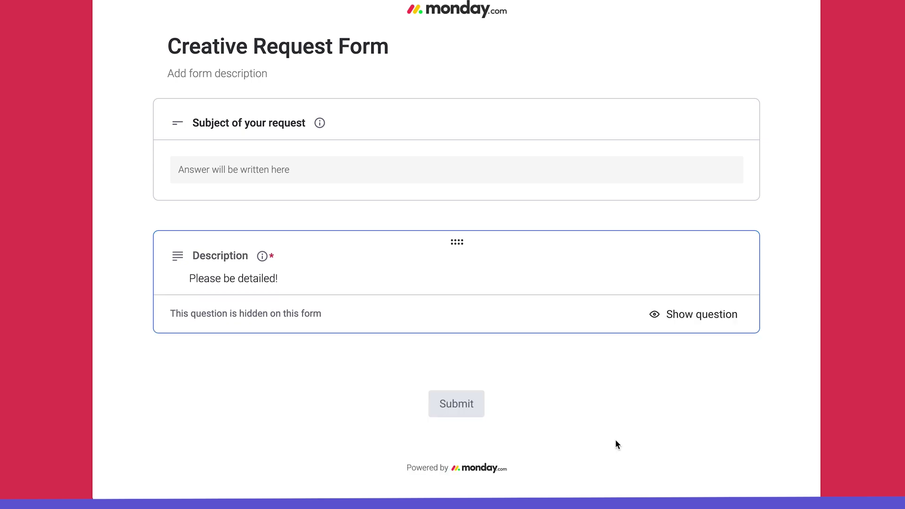
Step: Add a single-select question and move the Description question lower in the form
click(463, 358)
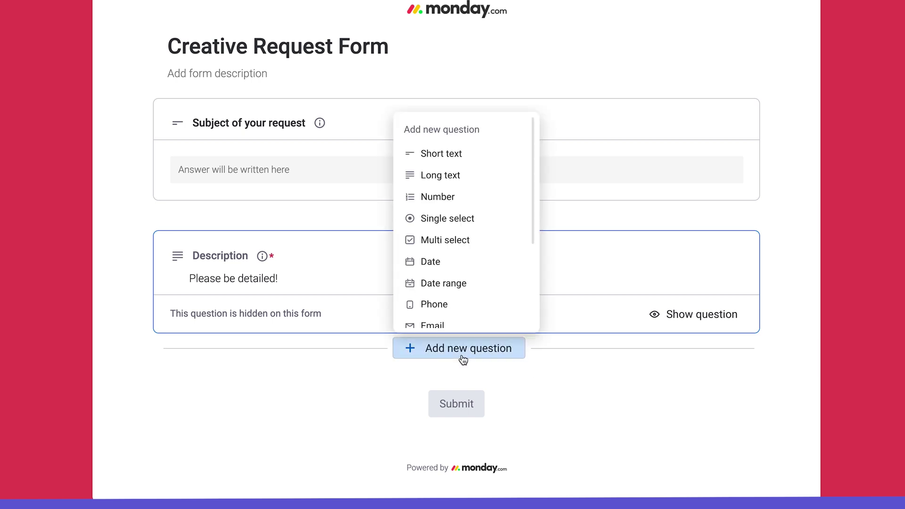
click(504, 224)
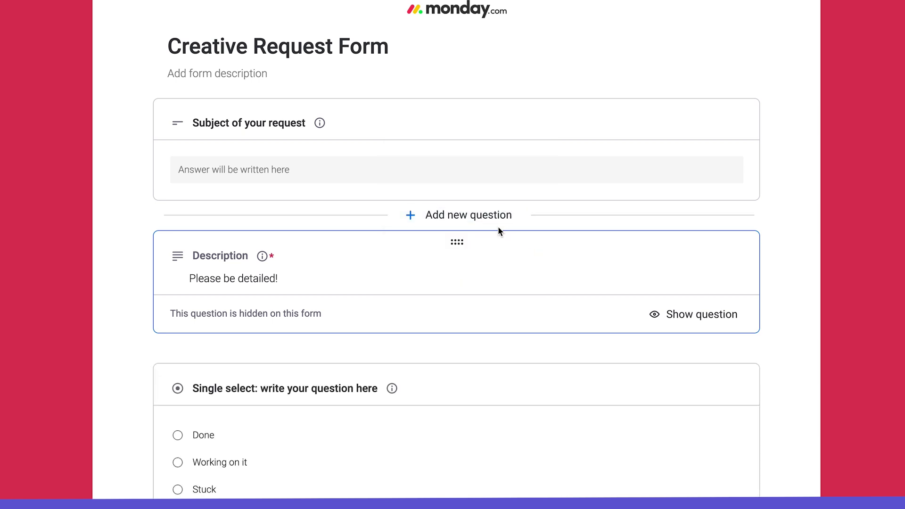
drag(459, 243, 443, 403)
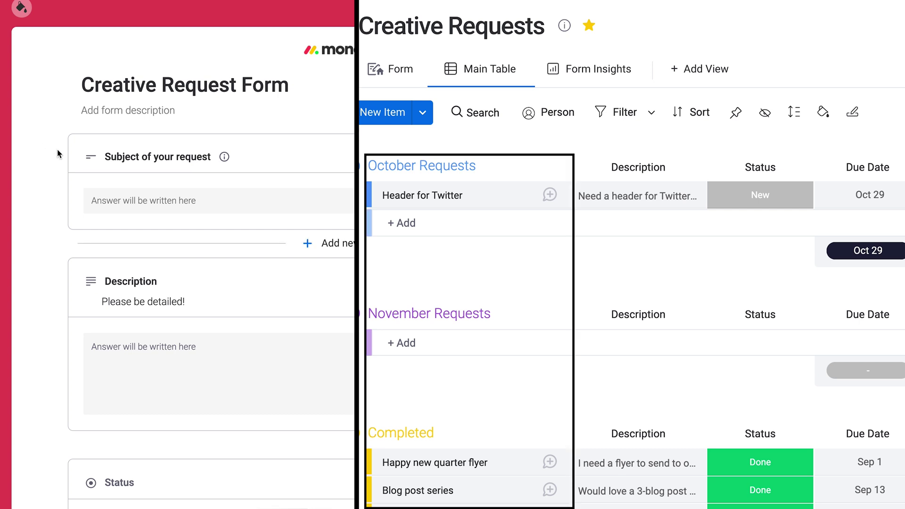
scroll(51, 282, down, 5)
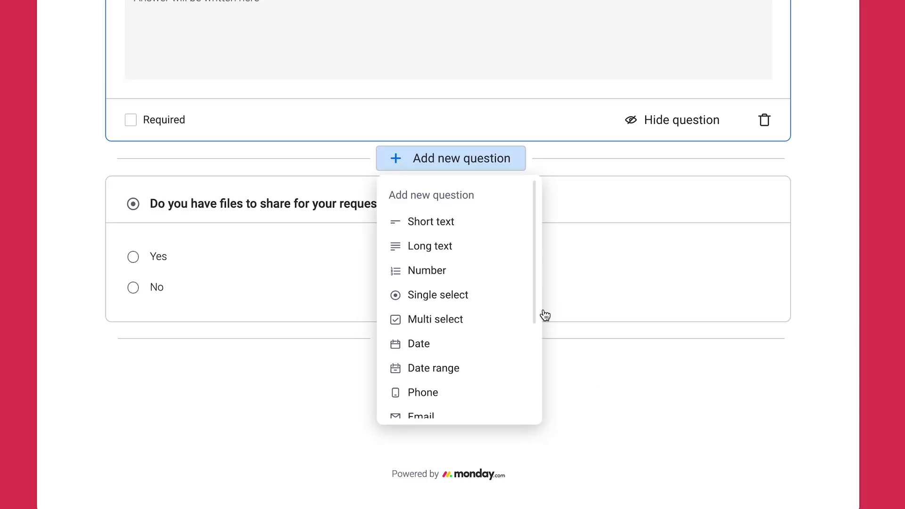
Step: Add a condition to the files question that triggers on the answer Yes
click(332, 313)
click(211, 350)
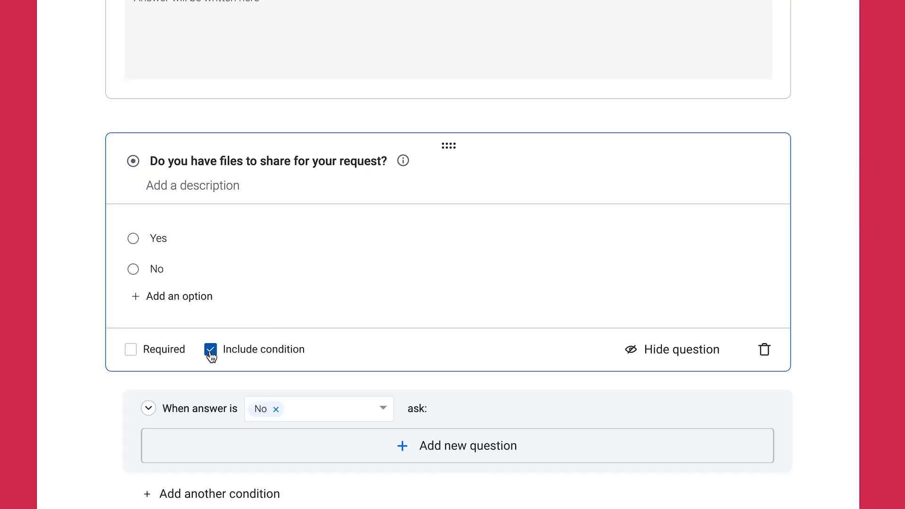
scroll(210, 354, down, 4)
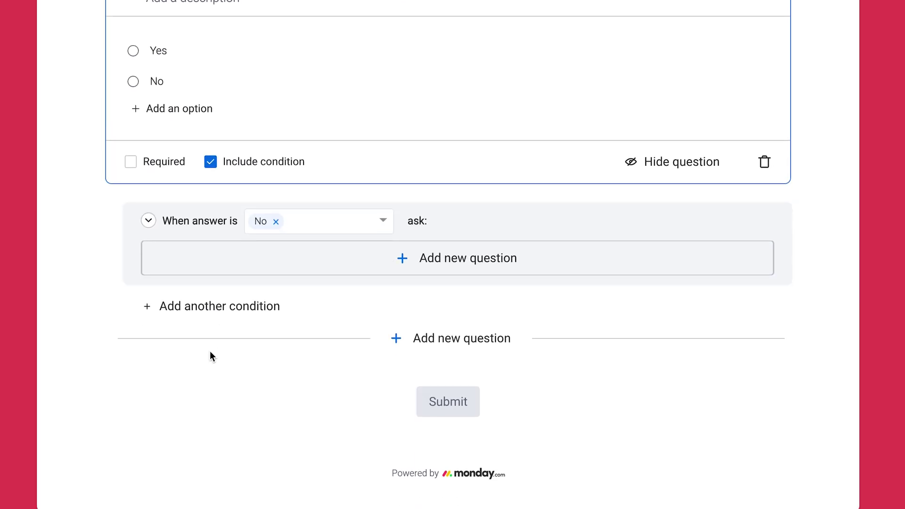
click(277, 222)
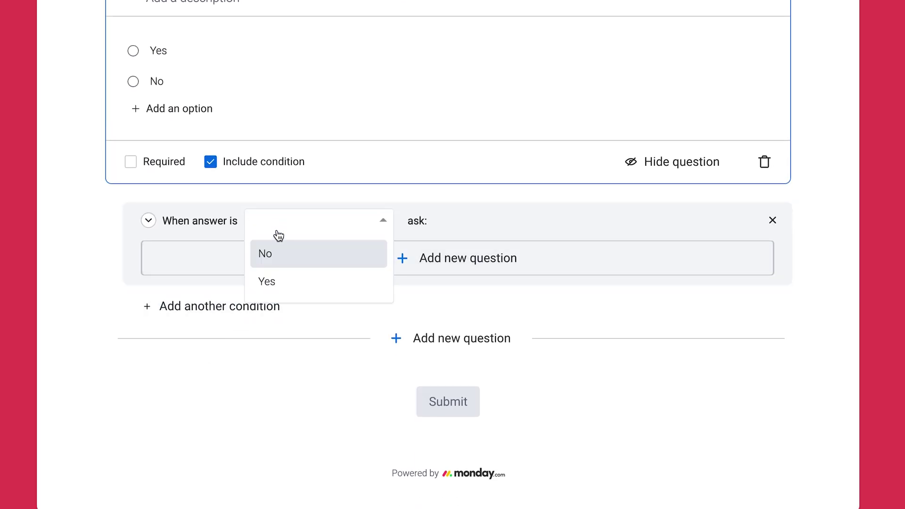
click(274, 282)
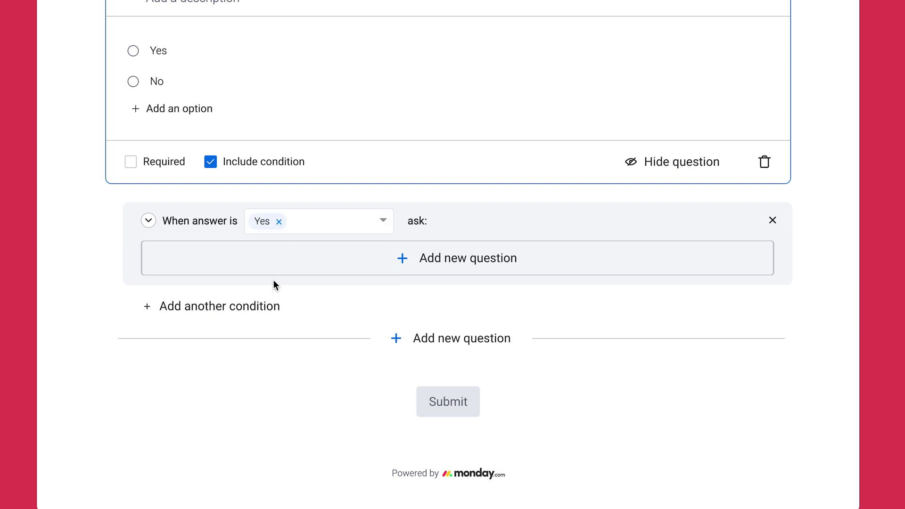
Step: Add an Upload file follow-up question shown when Yes is answered
click(441, 264)
scroll(383, 282, down, 2)
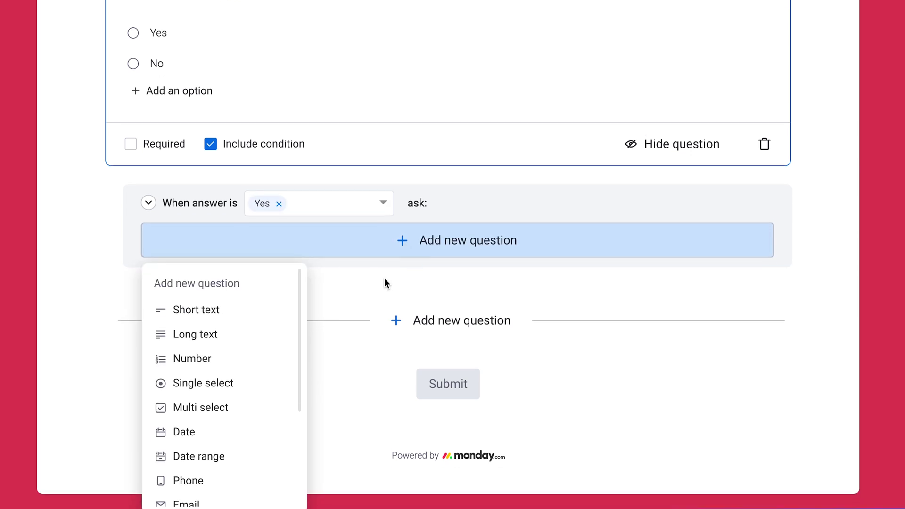
scroll(282, 315, down, 3)
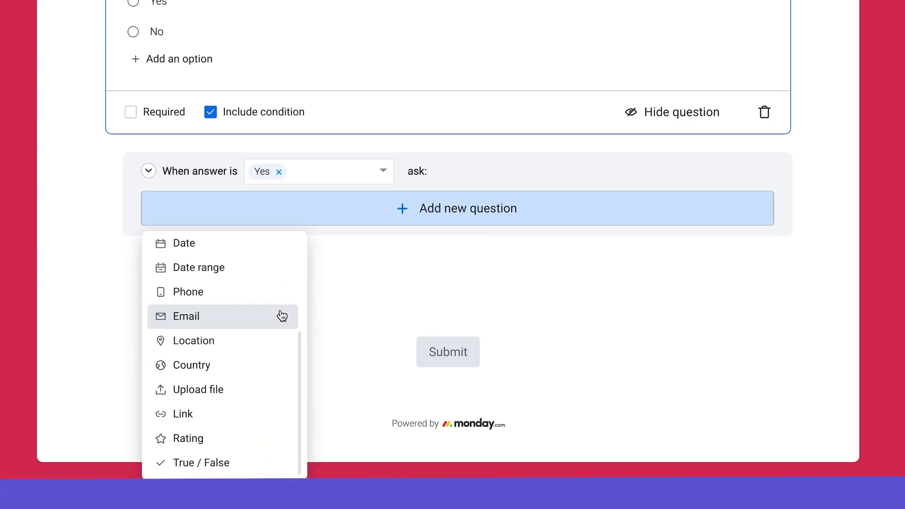
click(257, 387)
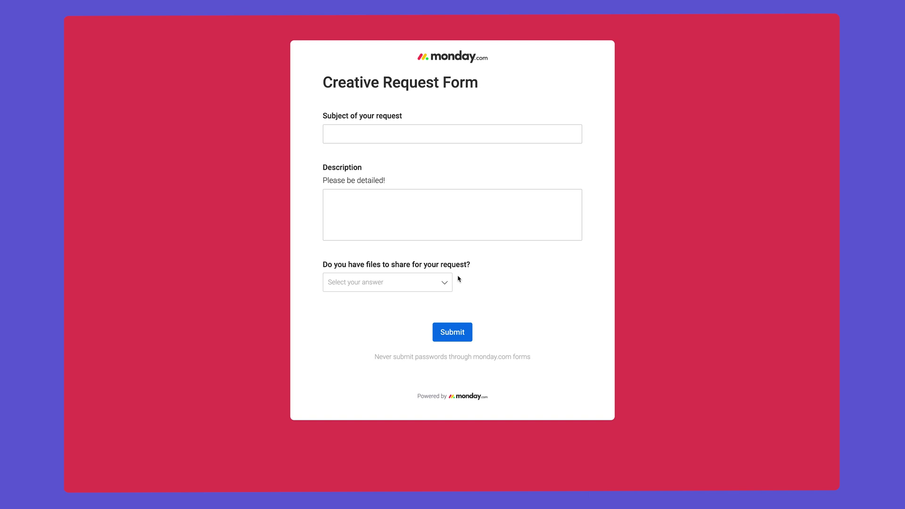
Step: In the live form, answer No then Yes to the files question to reveal the upload field
click(445, 282)
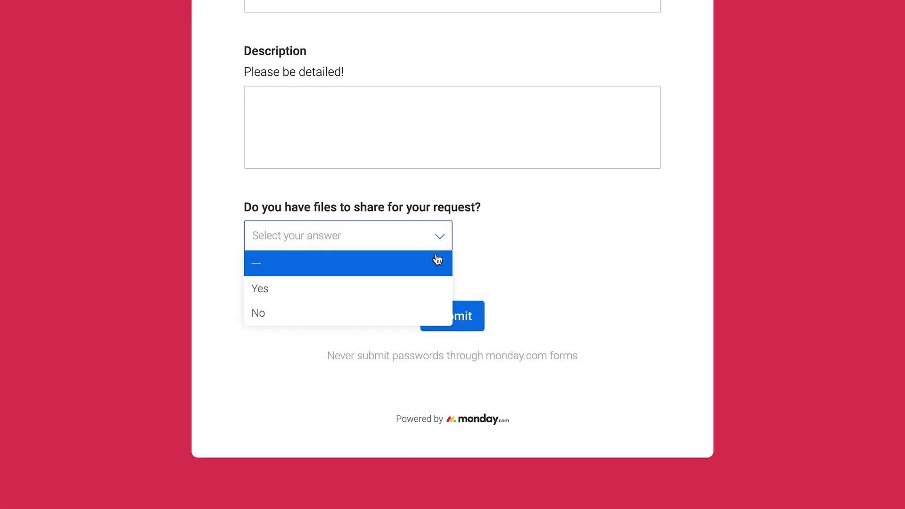
click(431, 331)
click(439, 237)
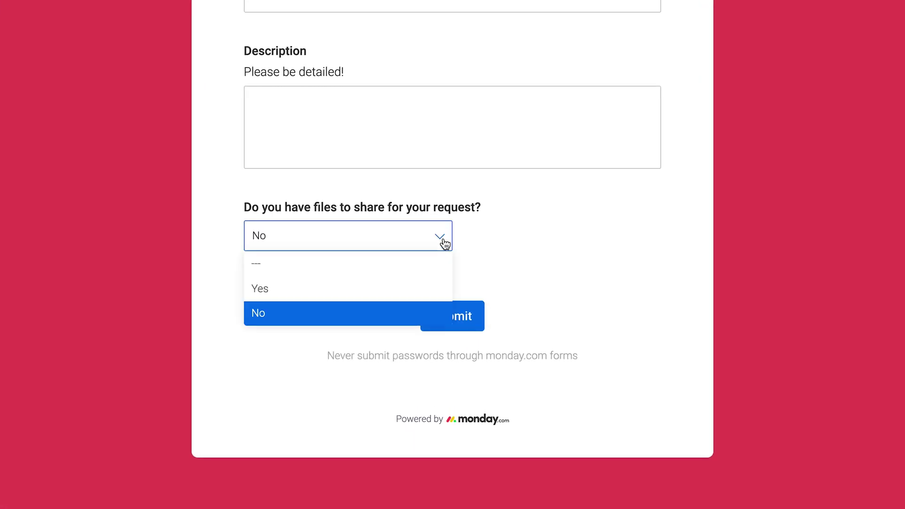
click(426, 286)
Step: Try attaching a file, get the form's shareable link, then go to the Main Table
click(285, 310)
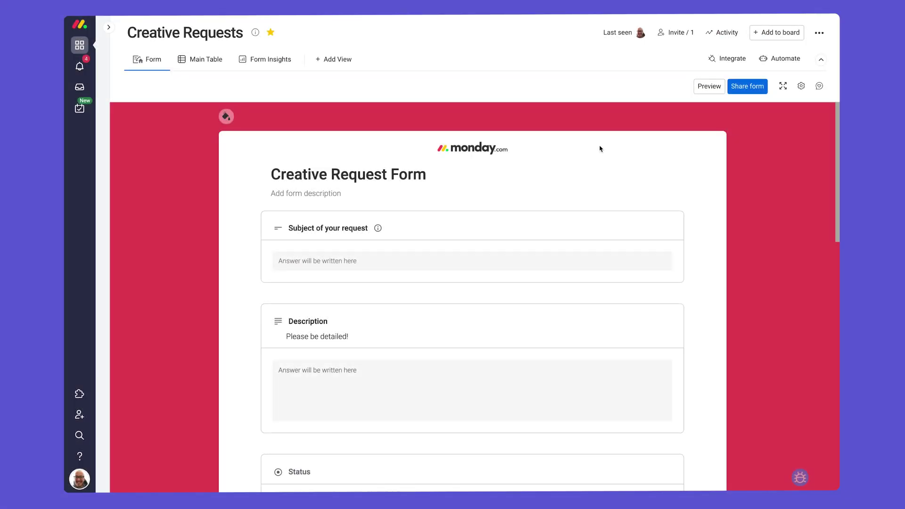
click(750, 90)
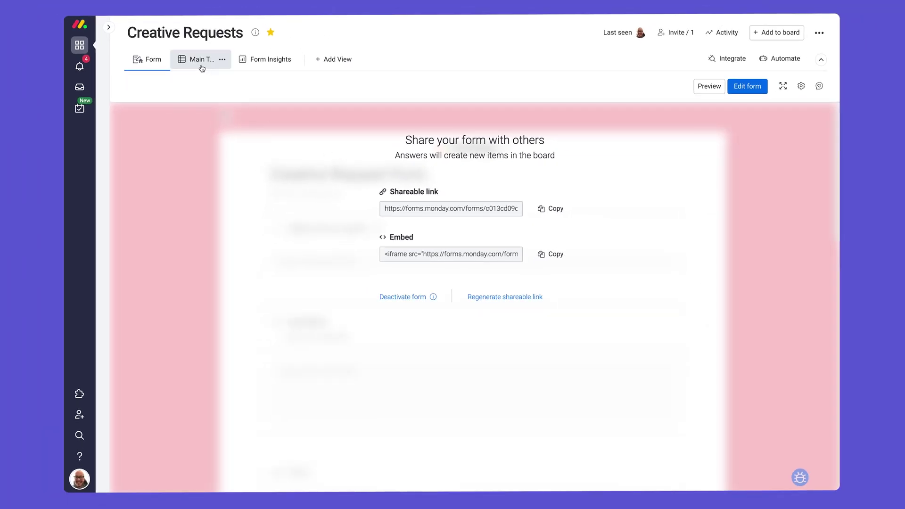
click(202, 66)
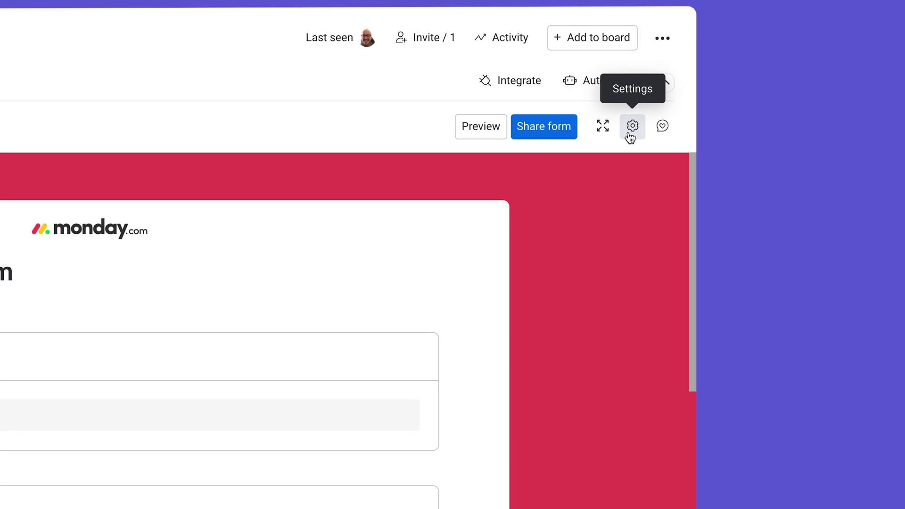
Step: Route form answers to the November Requests group and paste in a new success message
click(632, 126)
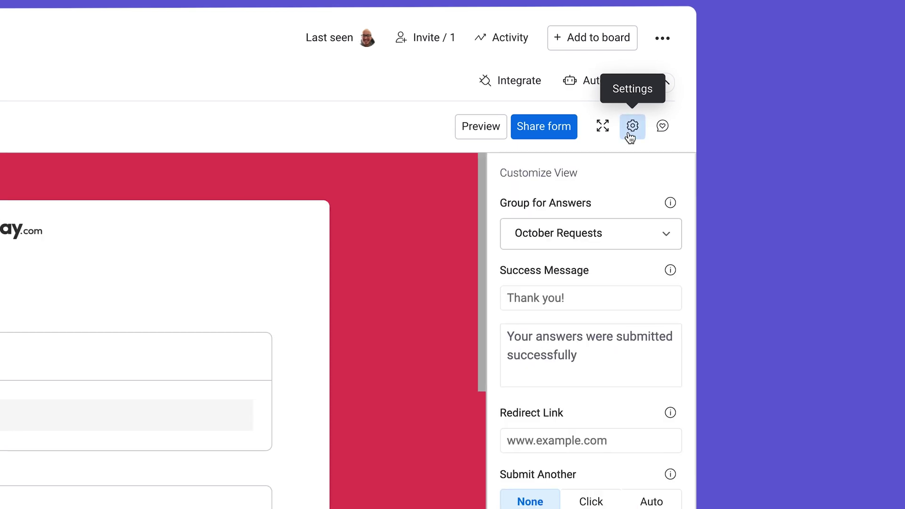
click(632, 233)
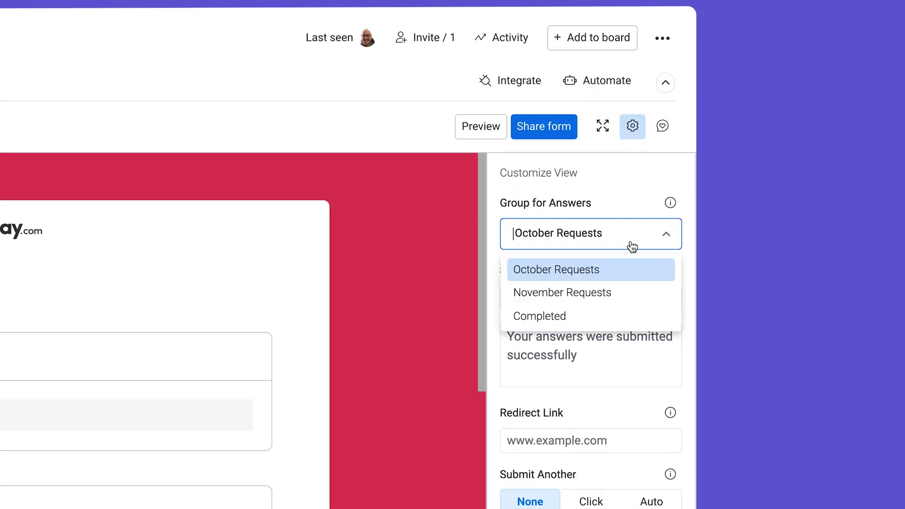
click(615, 293)
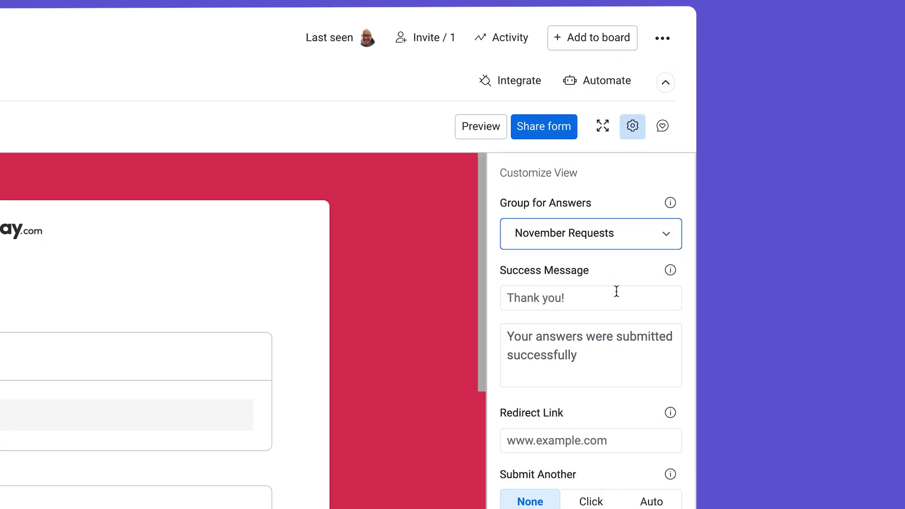
click(610, 355)
text(You'll be hearing from us shortly!)
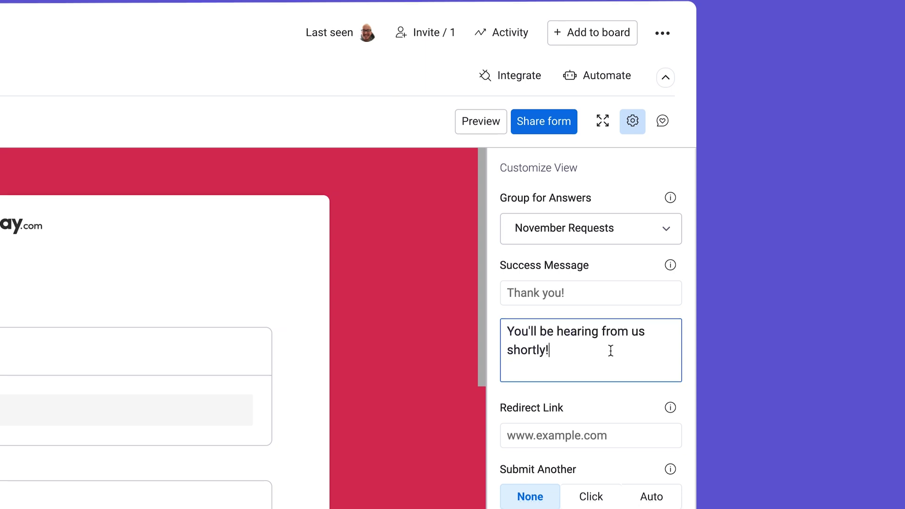
click(632, 445)
text(www.monday.com)
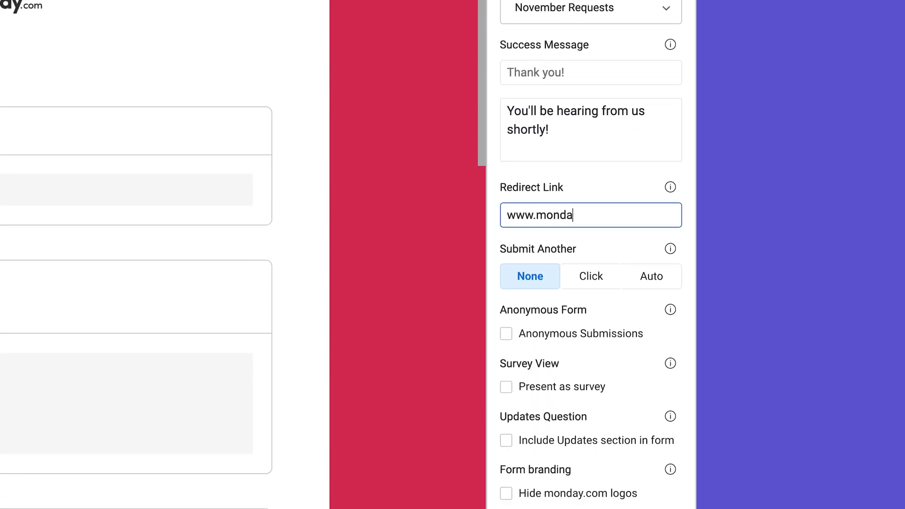
click(595, 283)
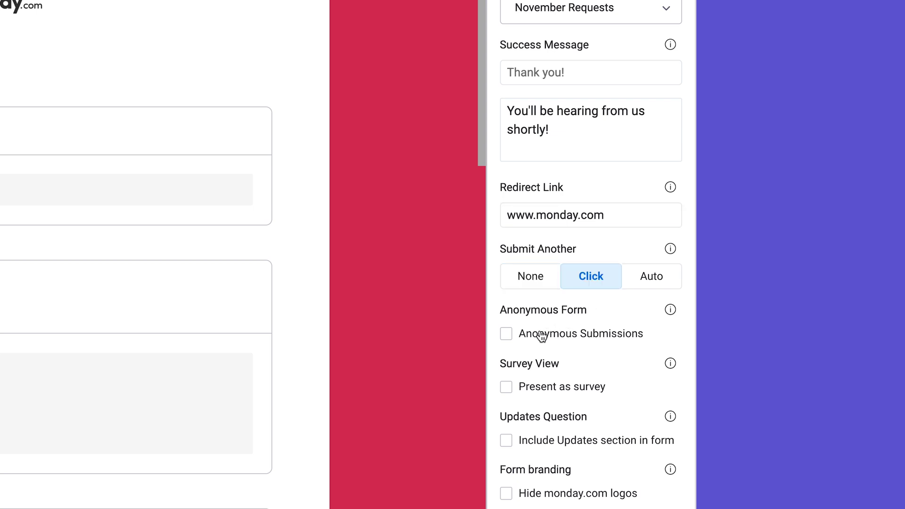
click(507, 336)
mouse_move(671, 366)
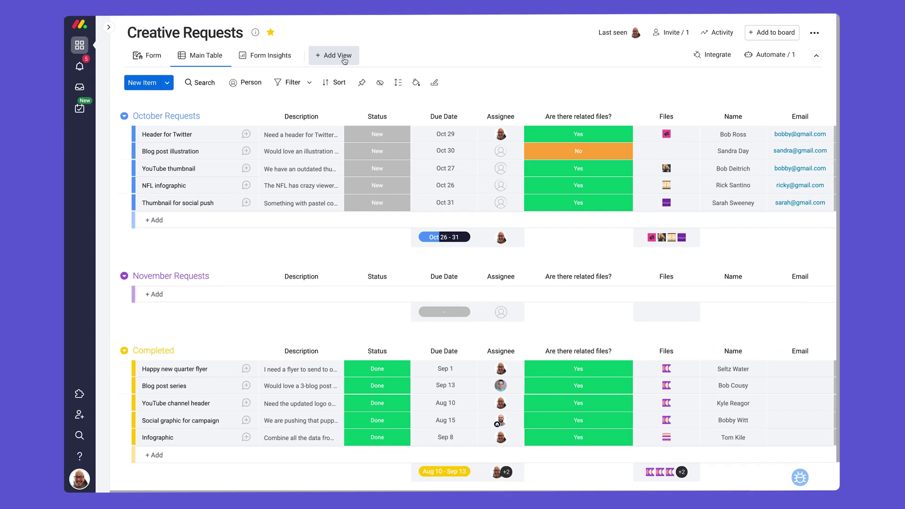
Step: Add the Form Response Viewer app as a new board view
click(337, 56)
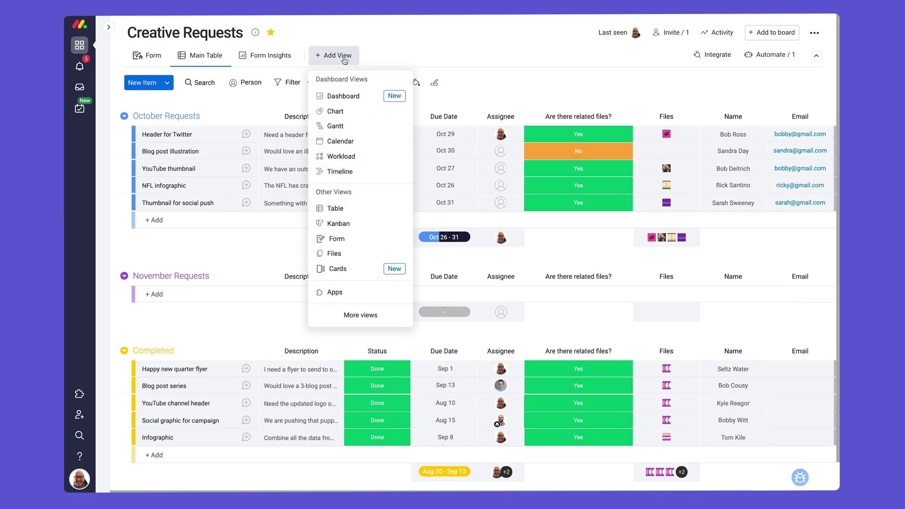
click(391, 324)
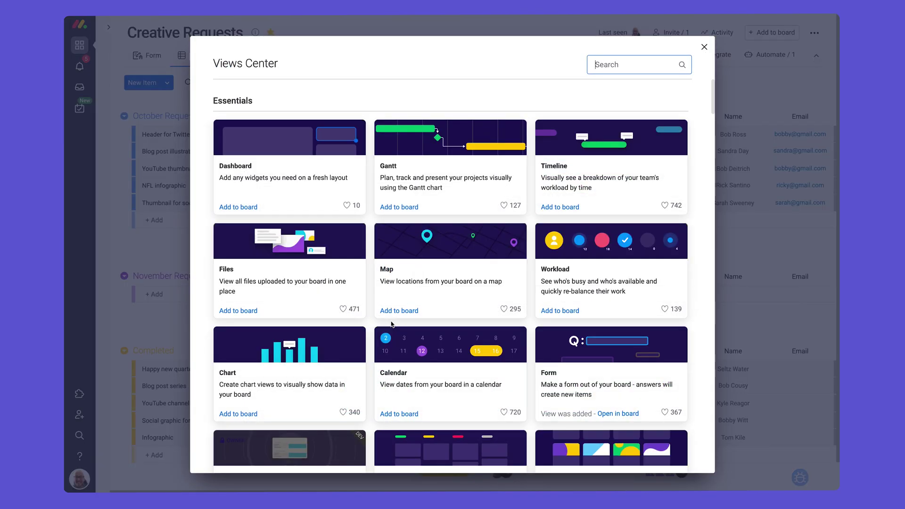
text(form response viewer)
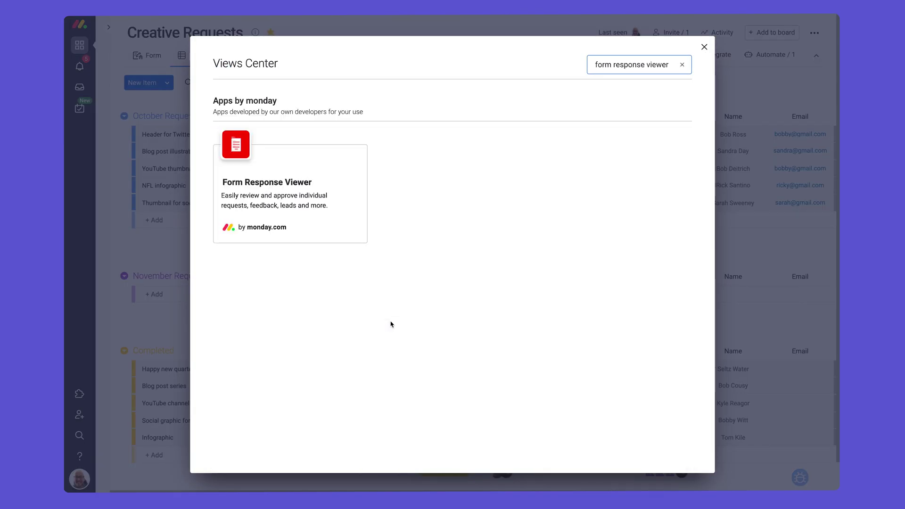
click(272, 231)
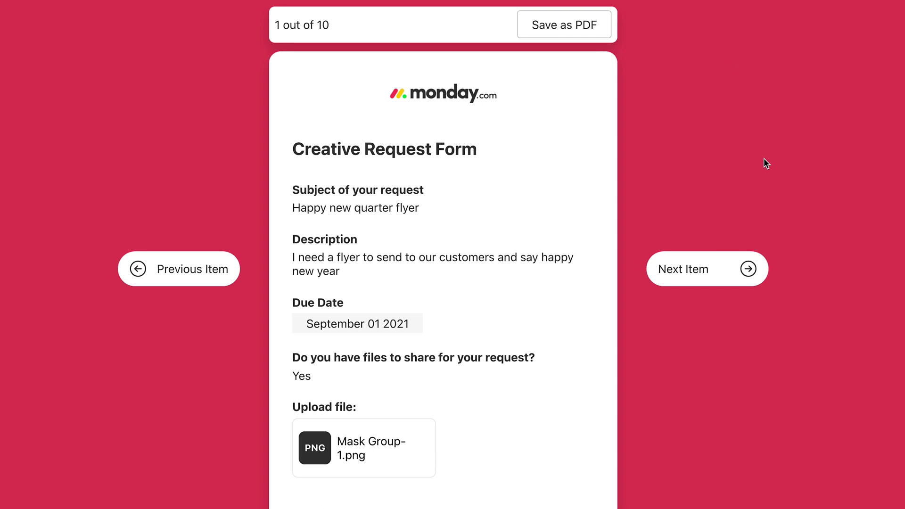
Step: Page forward through three submitted responses in the viewer
click(750, 271)
click(750, 272)
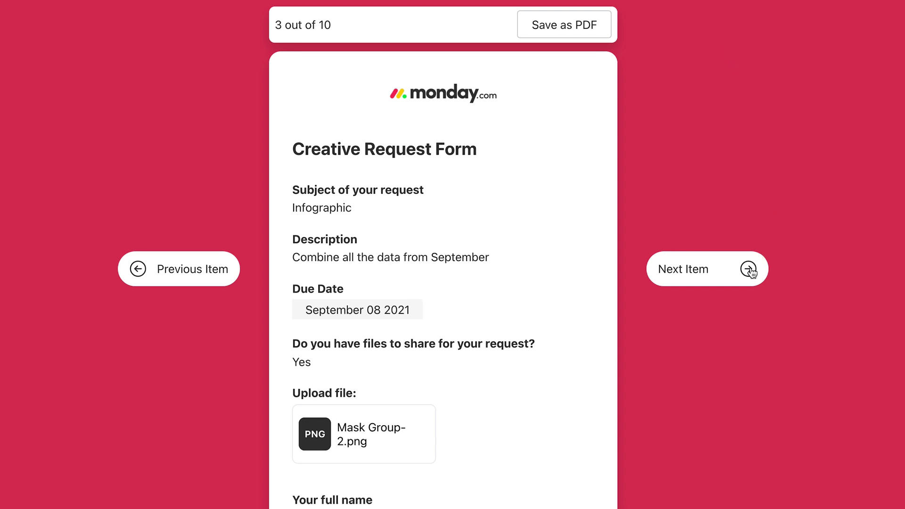
click(751, 271)
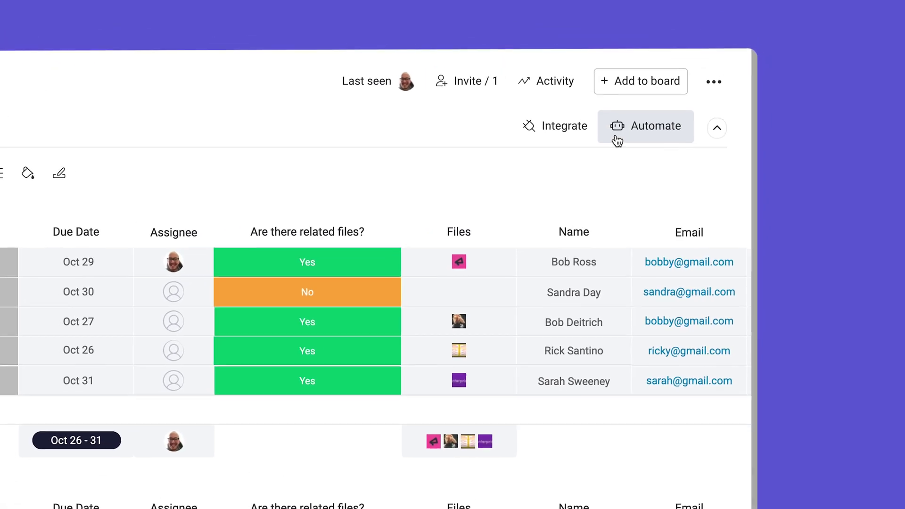
Step: Review the board's automations, then bring up the Add View menu on the Main Table
click(615, 141)
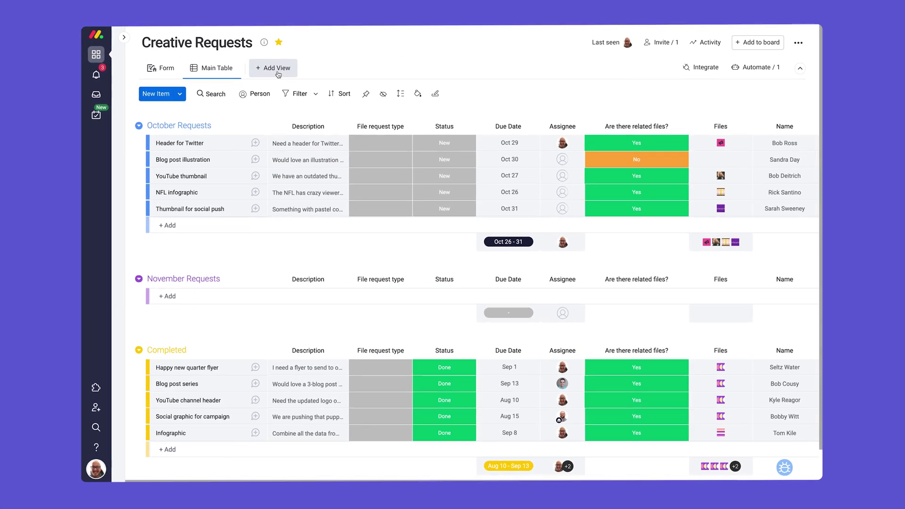
click(277, 70)
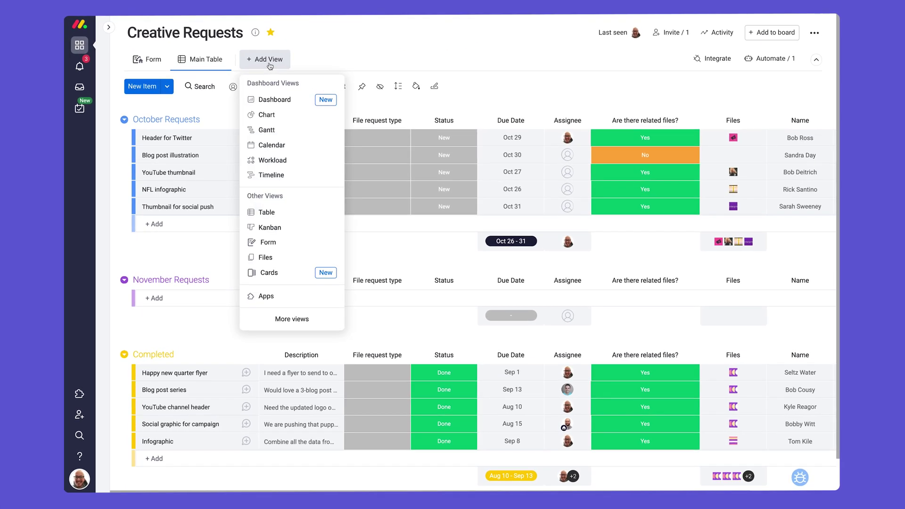
Step: Add a Dashboard view showing the Form Insights dashboard
click(296, 100)
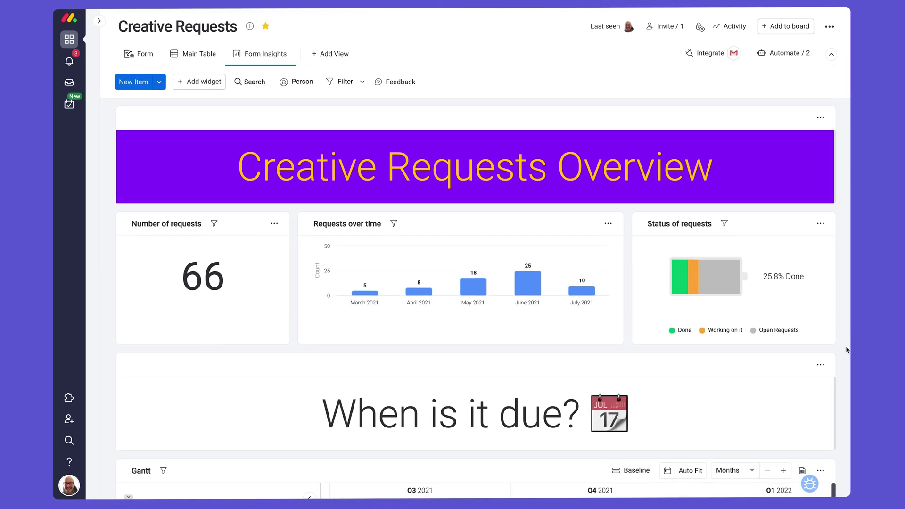